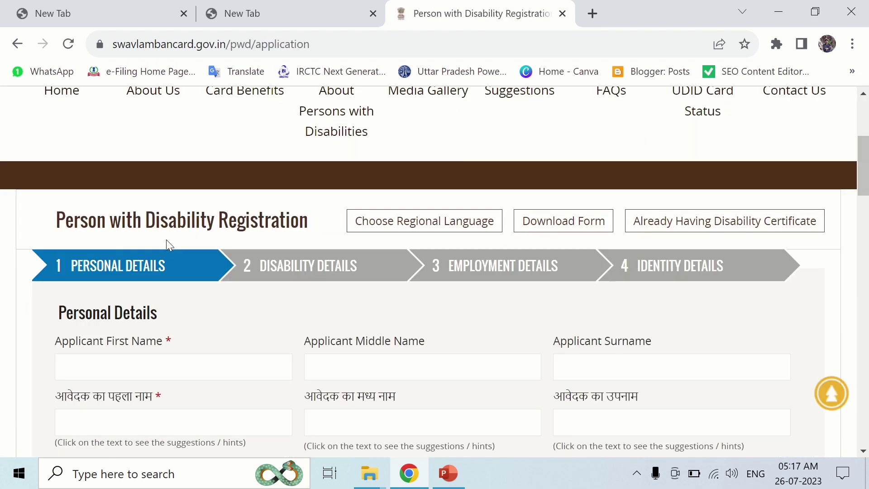
- Examine the applicant fields in Personal Details and the options offered for category, blood group and marital status
scroll(236, 233, down, 1)
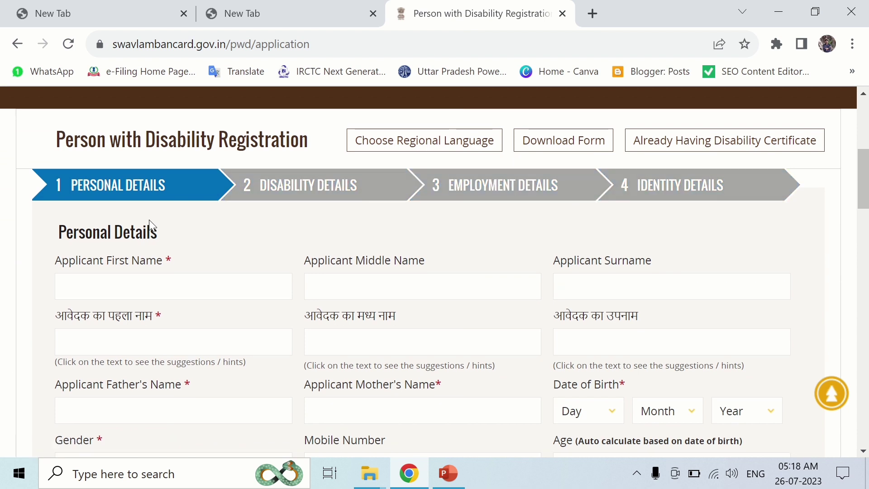
scroll(136, 219, down, 1)
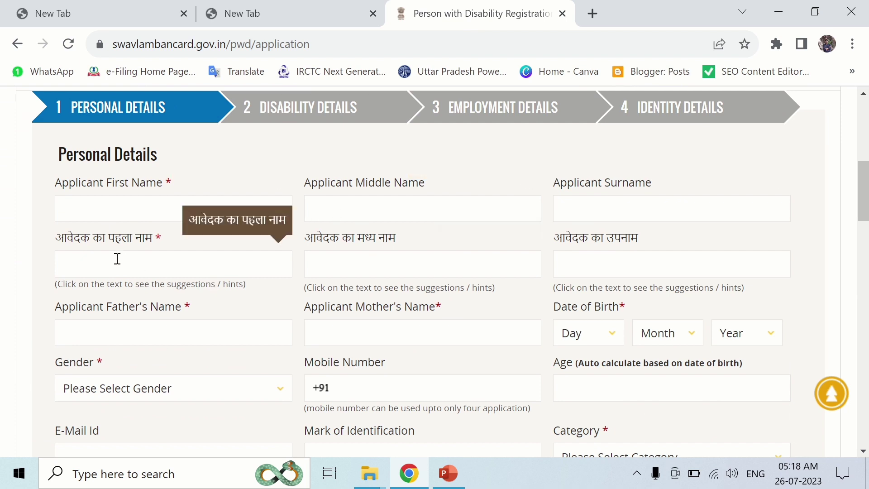
scroll(196, 258, down, 2)
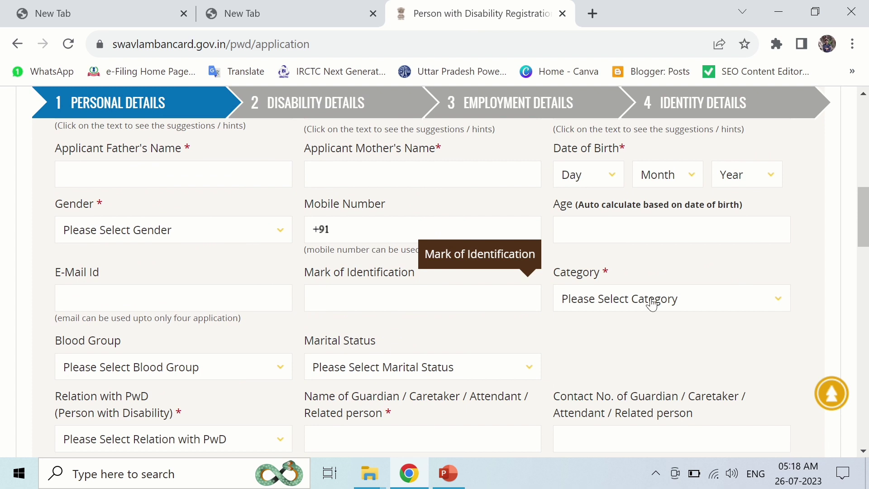
click(782, 303)
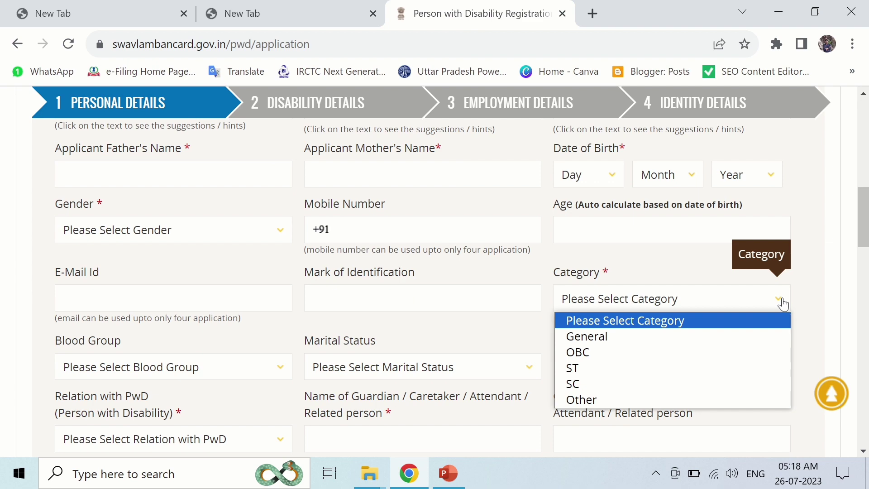
click(782, 302)
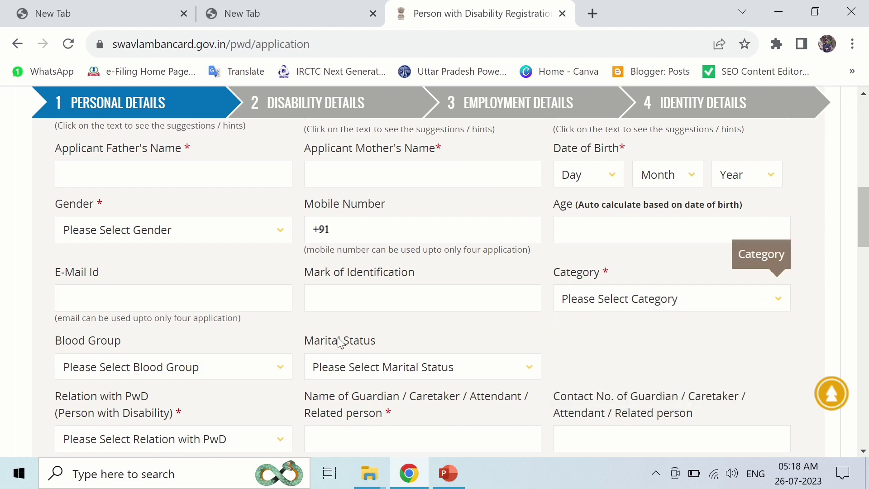
scroll(337, 344, down, 2)
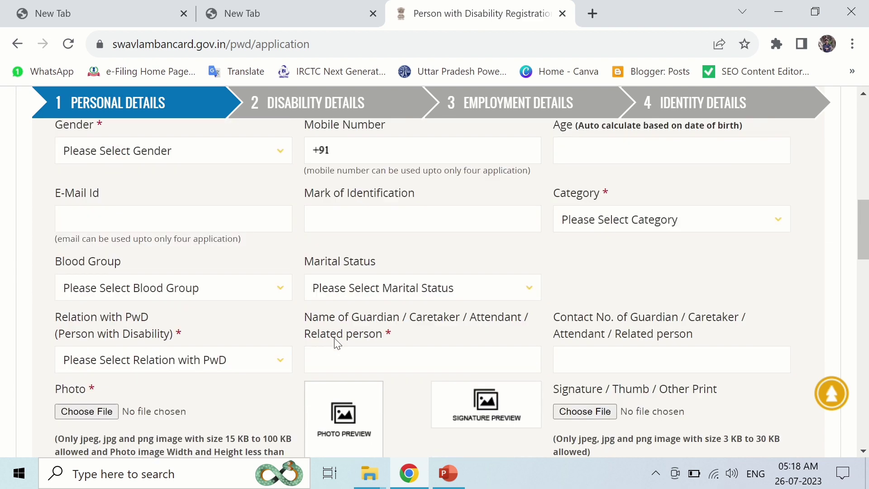
click(280, 294)
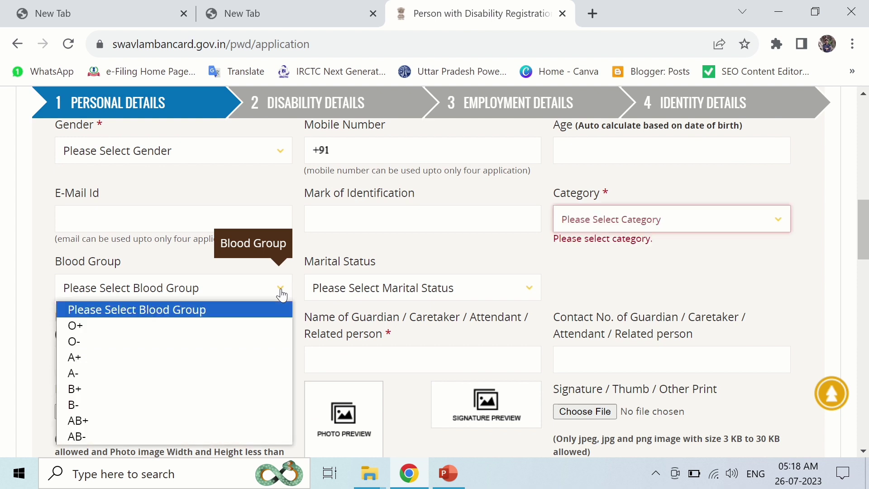
click(524, 290)
click(527, 292)
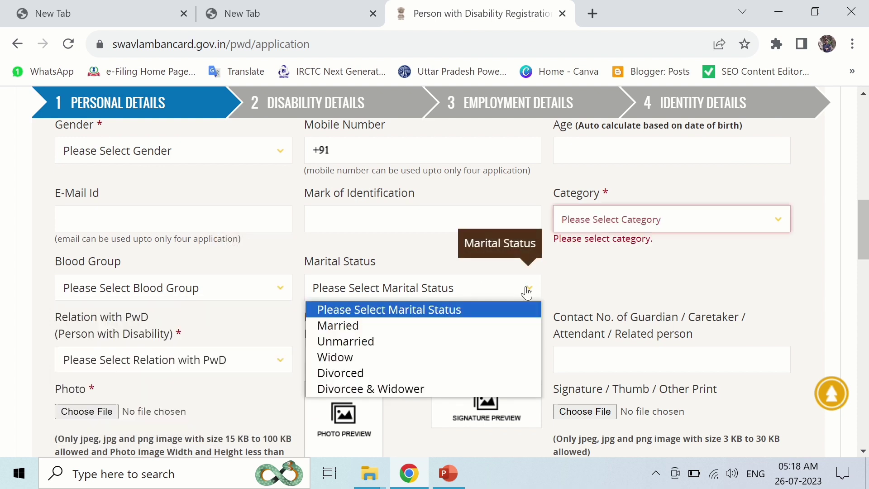
click(526, 292)
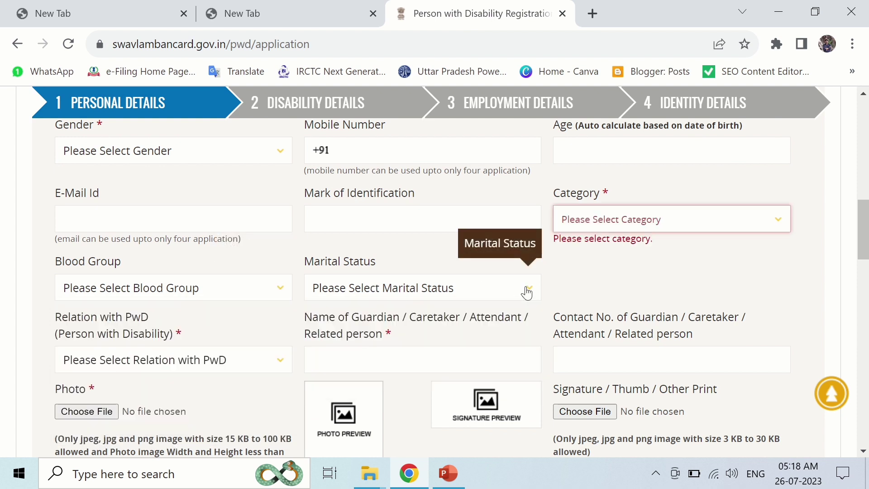
- Set the applicant's relation with the person with disability to Self
scroll(576, 284, down, 2)
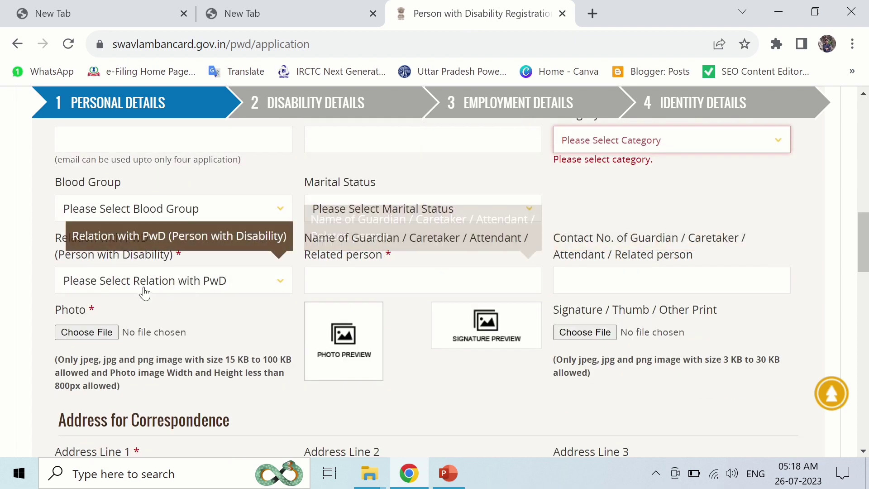
click(281, 287)
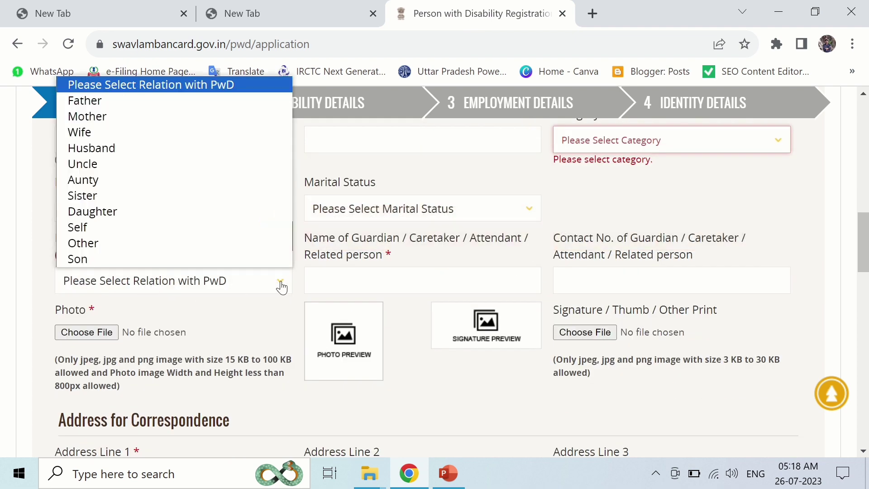
click(91, 228)
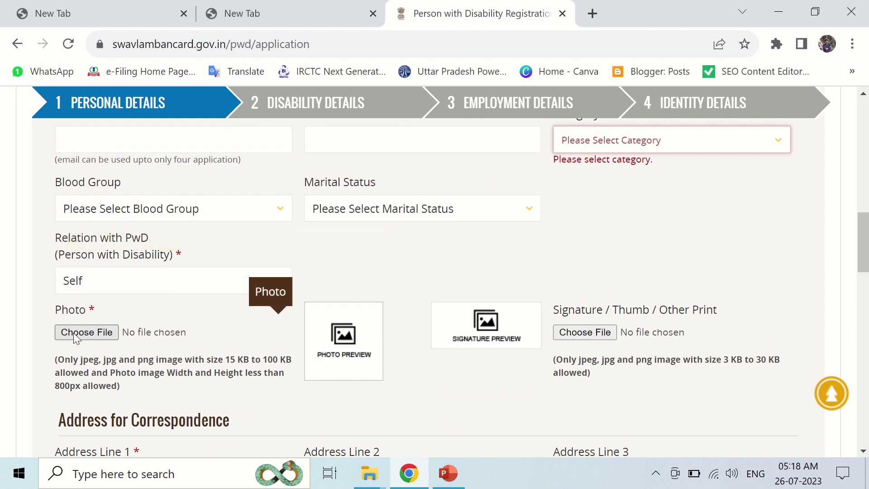
- Choose Aadhaar card as the nature of document for address proof under Address for Correspondence
scroll(177, 270, down, 3)
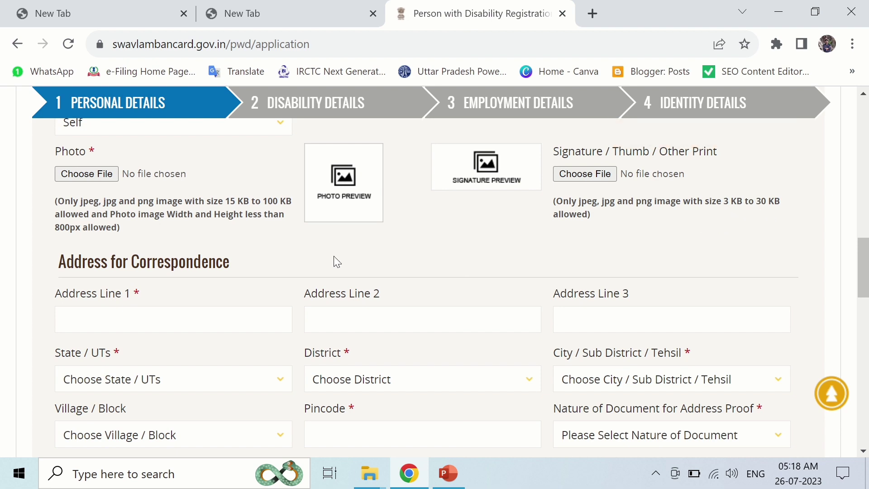
scroll(232, 246, down, 3)
scroll(103, 204, up, 2)
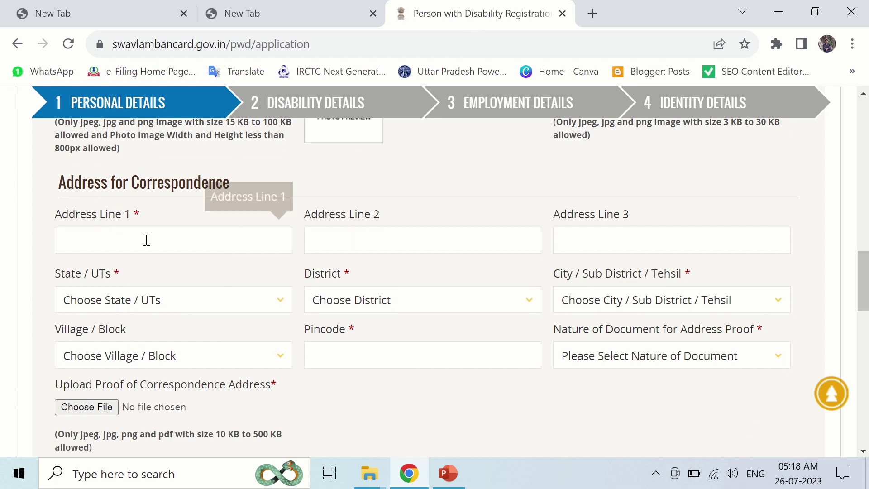
scroll(223, 310, down, 2)
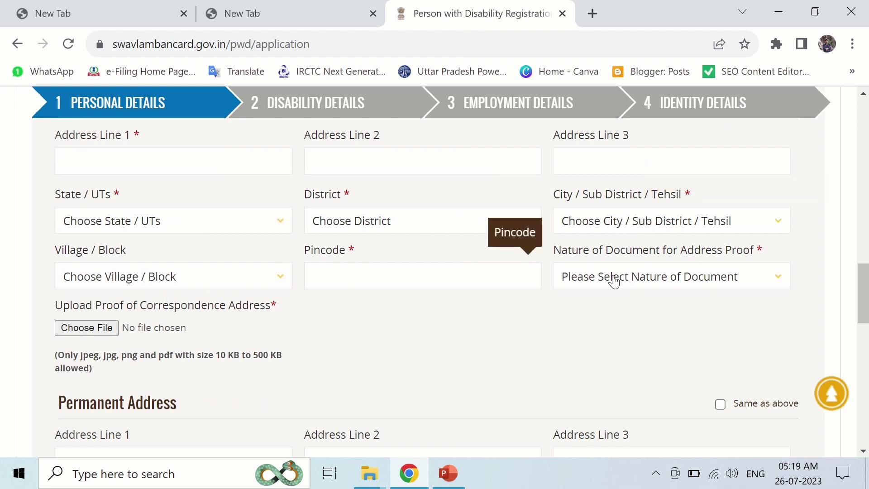
click(778, 286)
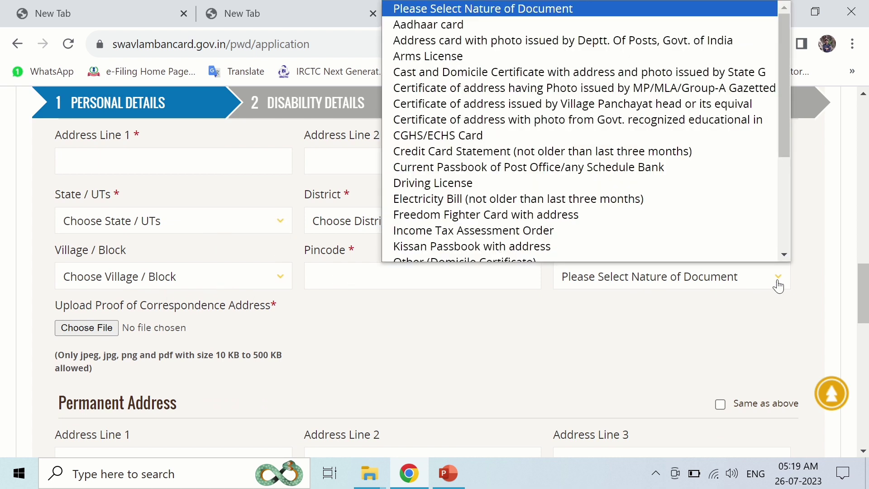
scroll(497, 127, down, 1)
scroll(427, 61, up, 1)
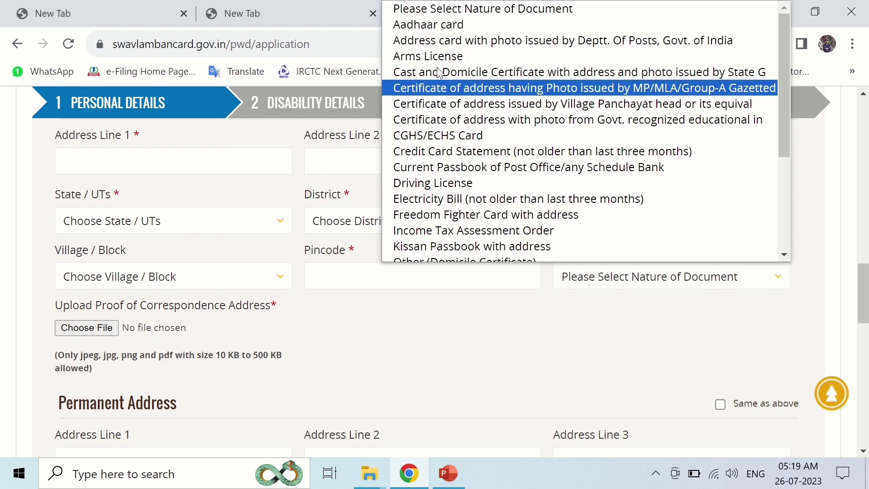
click(435, 20)
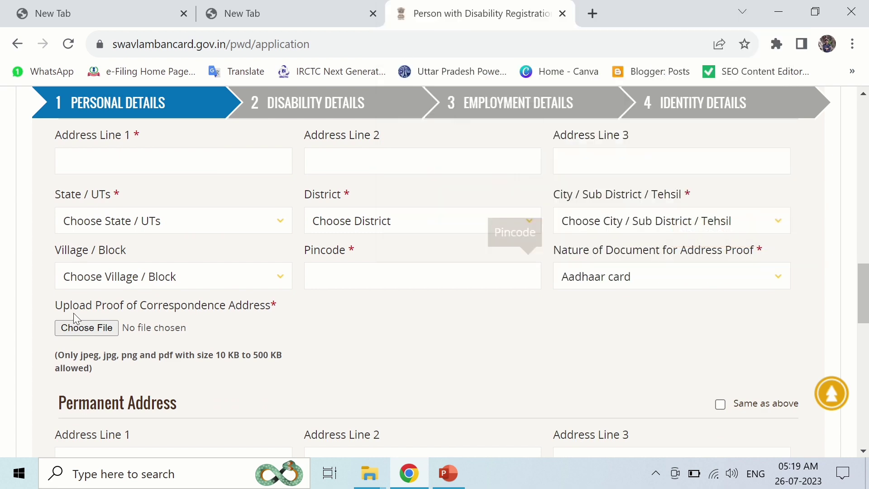
- Try marking the permanent address as the same as the correspondence address
scroll(113, 330, down, 2)
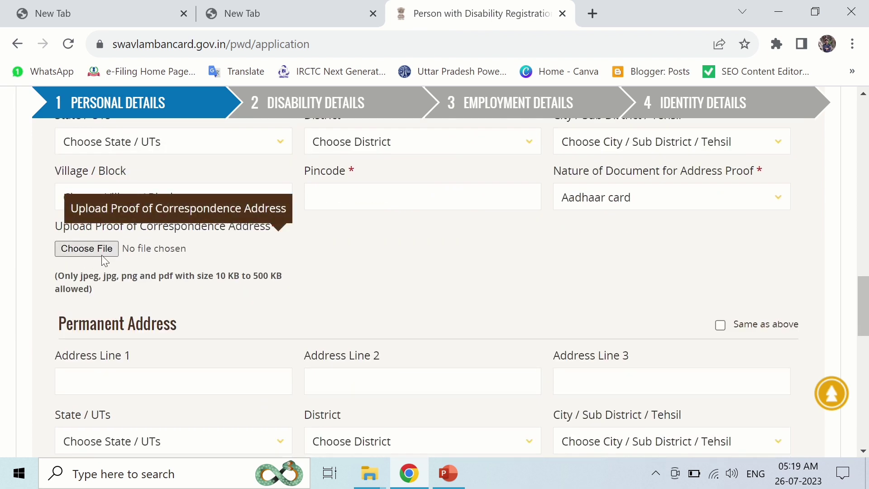
scroll(95, 281, down, 2)
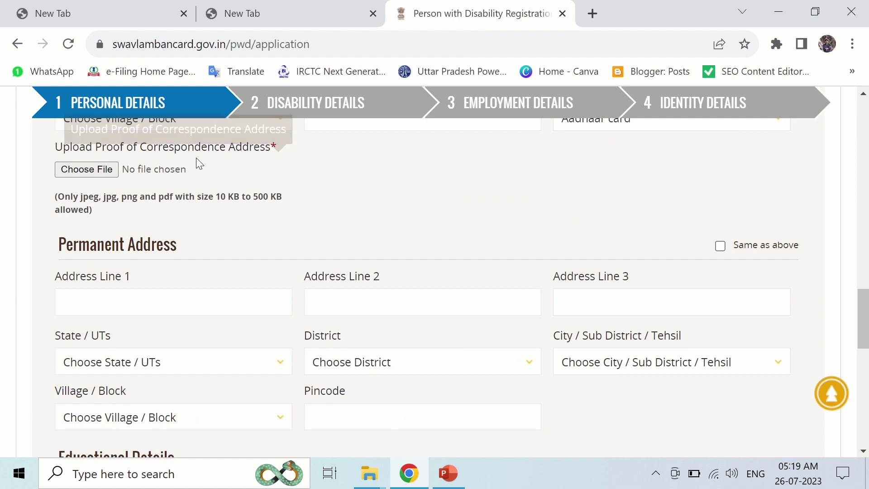
click(720, 249)
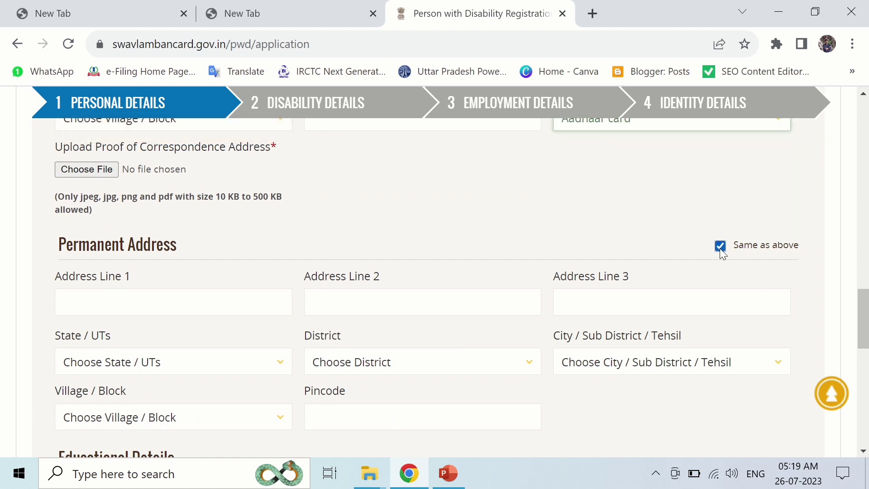
click(720, 248)
- Review the highest qualification options under Educational Details
scroll(460, 360, down, 2)
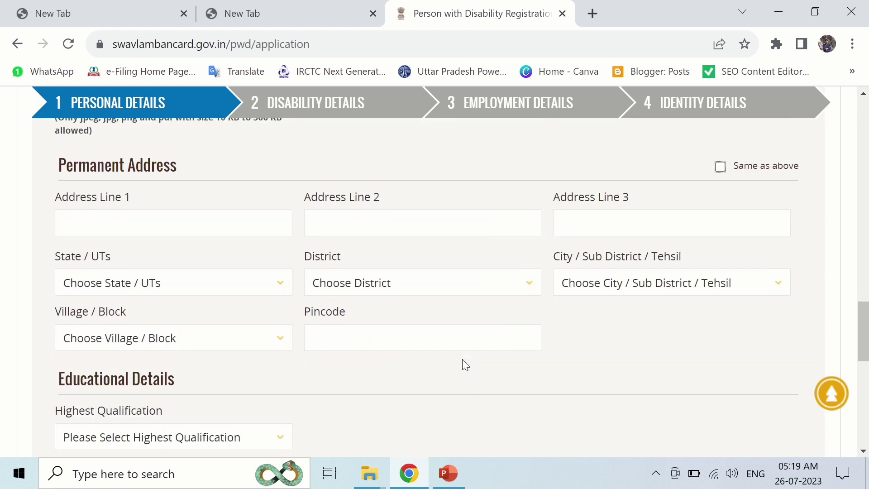
scroll(465, 365, down, 6)
click(278, 203)
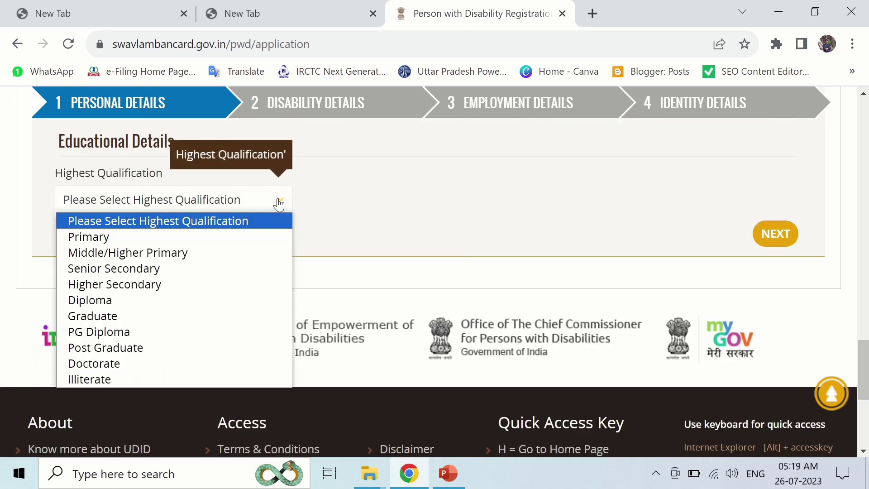
click(280, 202)
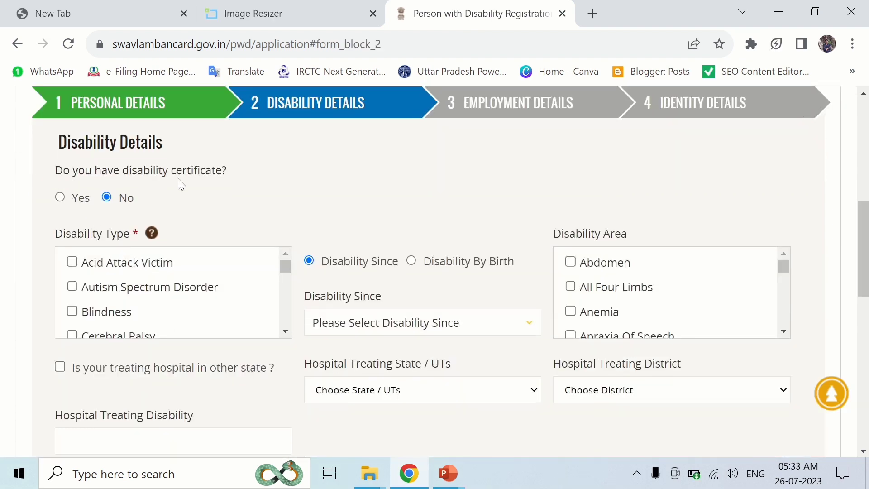
- Try declaring an existing disability certificate and check its issuing authority options, then restore the answer to No
click(60, 199)
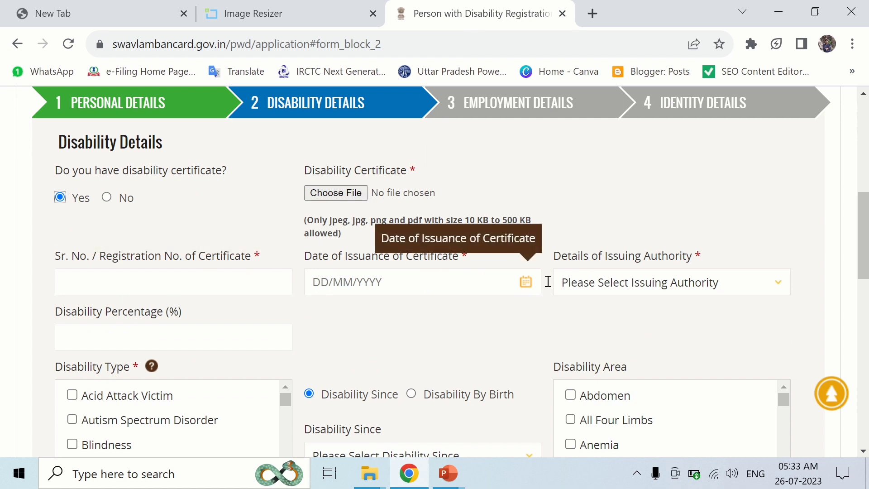
click(780, 287)
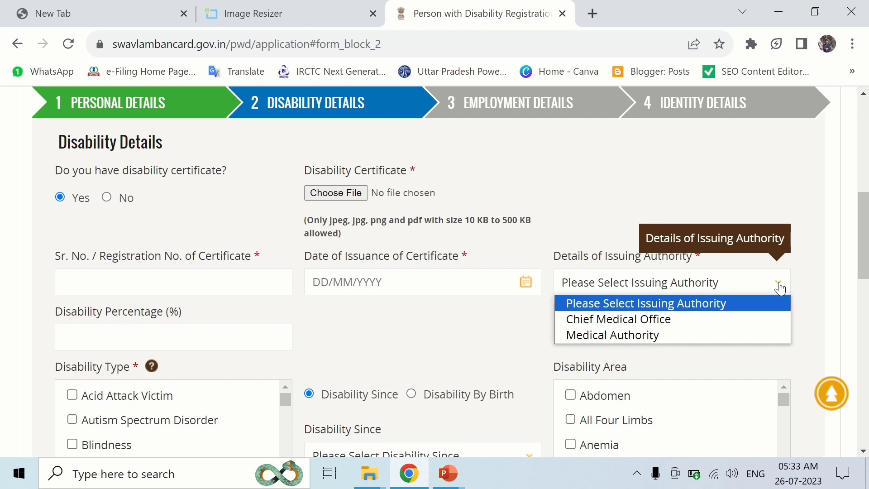
click(778, 286)
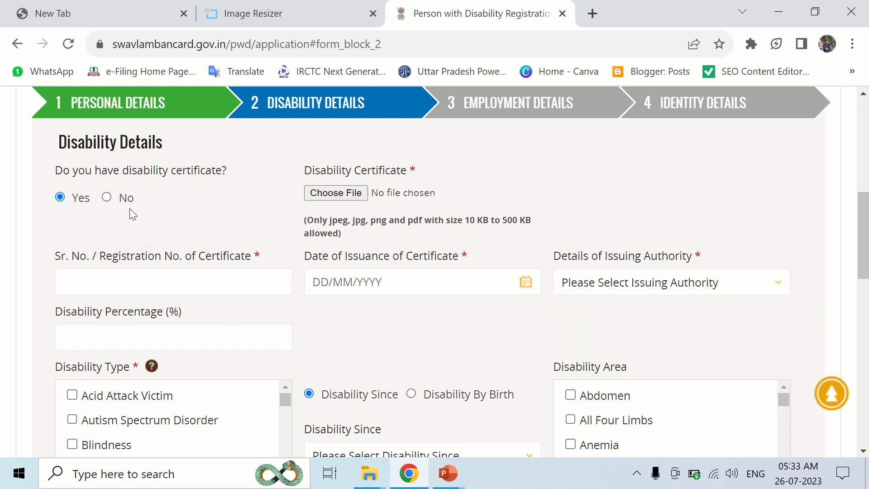
click(109, 198)
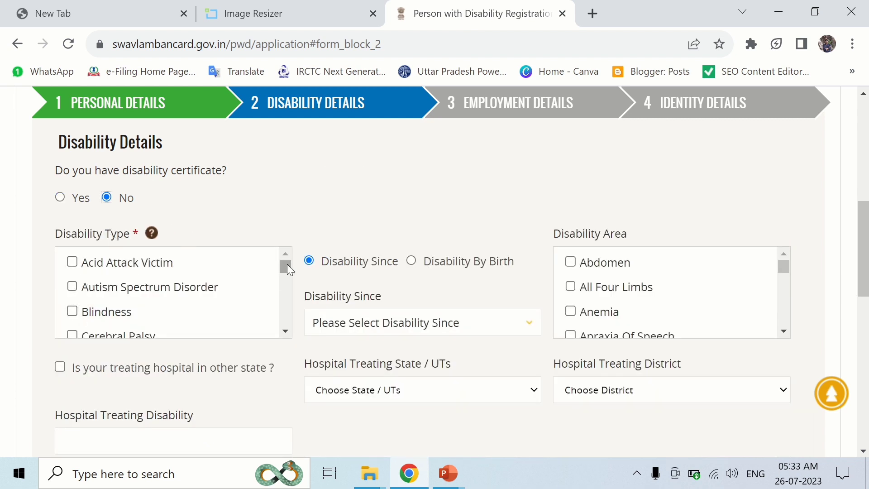
- Look through the disability types and onset years, and mark the disability as Disability By Birth
drag(287, 264, 289, 292)
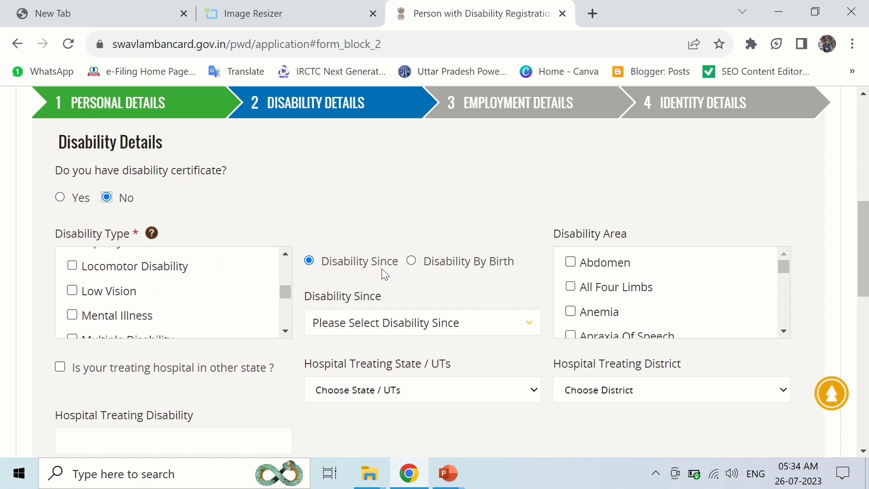
click(518, 324)
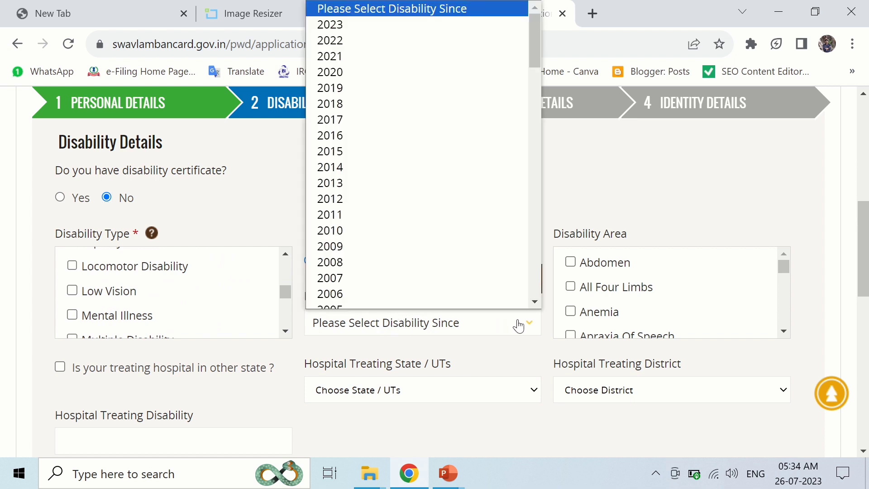
click(518, 324)
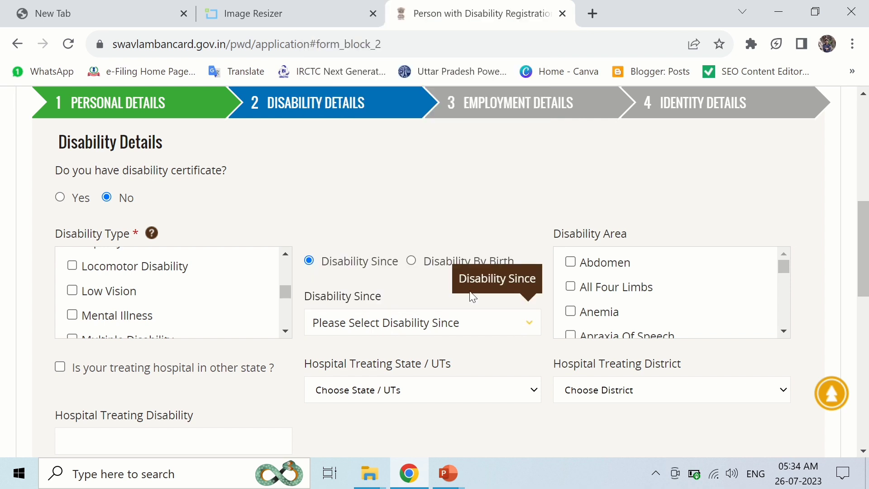
click(411, 261)
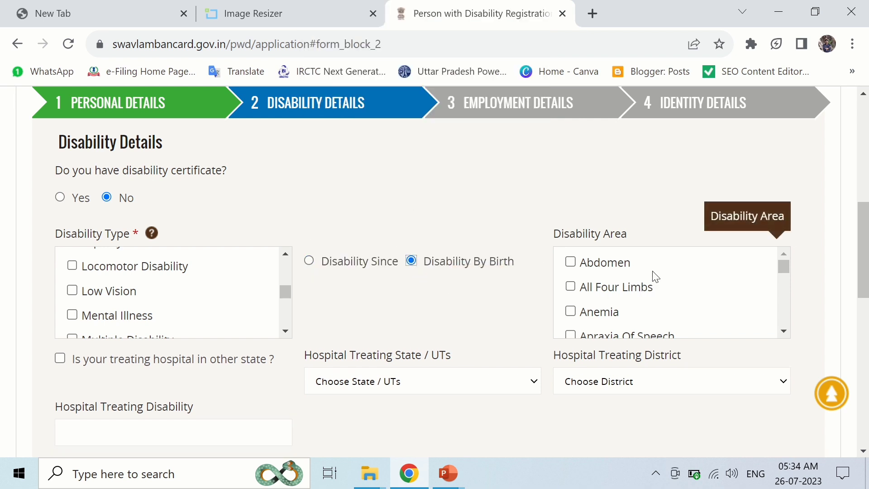
mouse_move(783, 265)
mouse_down()
mouse_move(784, 284)
mouse_move(784, 255)
mouse_up()
- Set Disability Due To to Congenital and the hospital to CMO Office Gorakhpur, and continue to the Employment Details section
scroll(315, 308, down, 3)
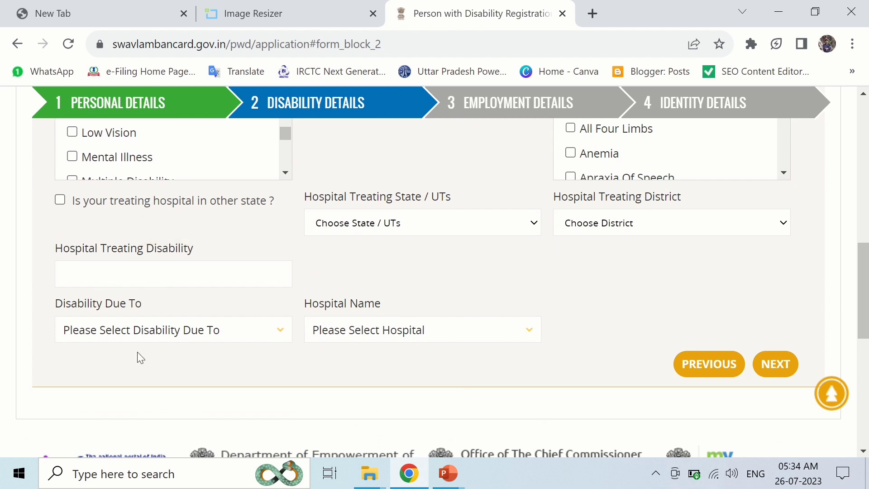
click(281, 334)
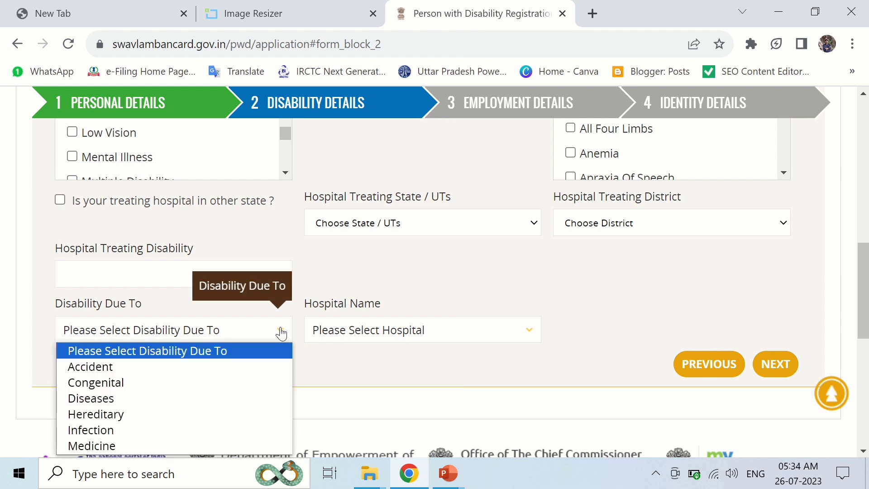
click(218, 382)
click(534, 335)
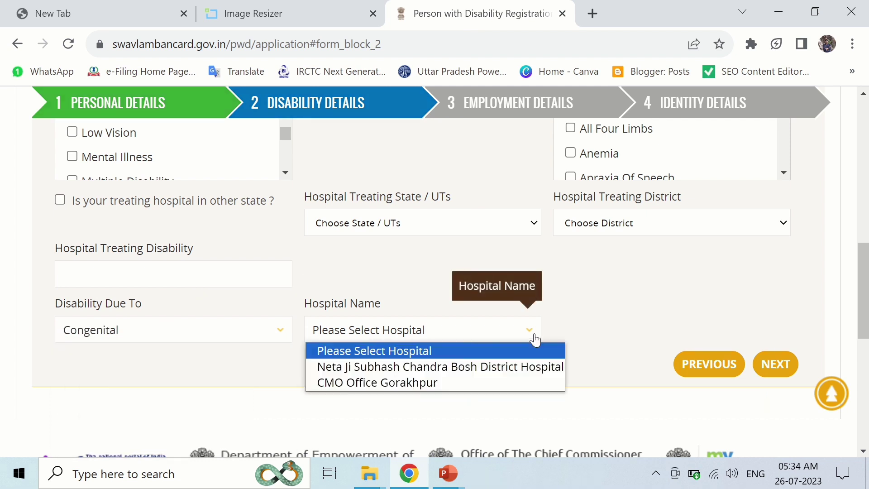
click(365, 383)
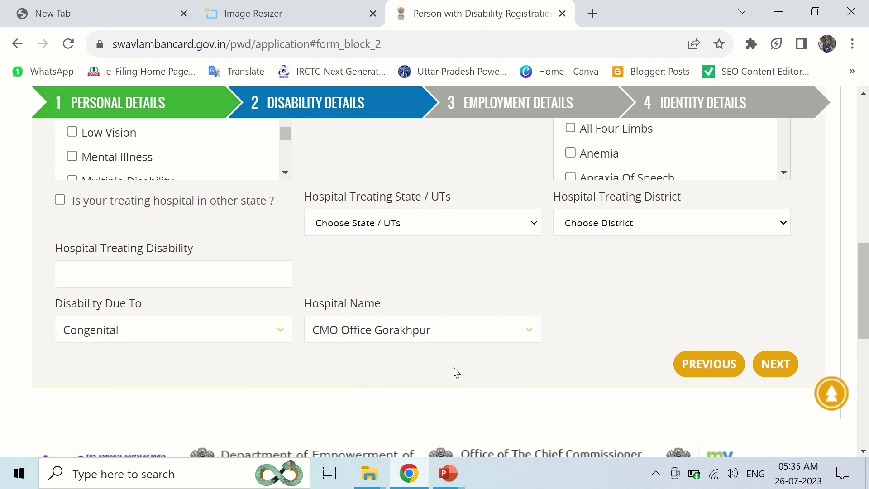
click(782, 365)
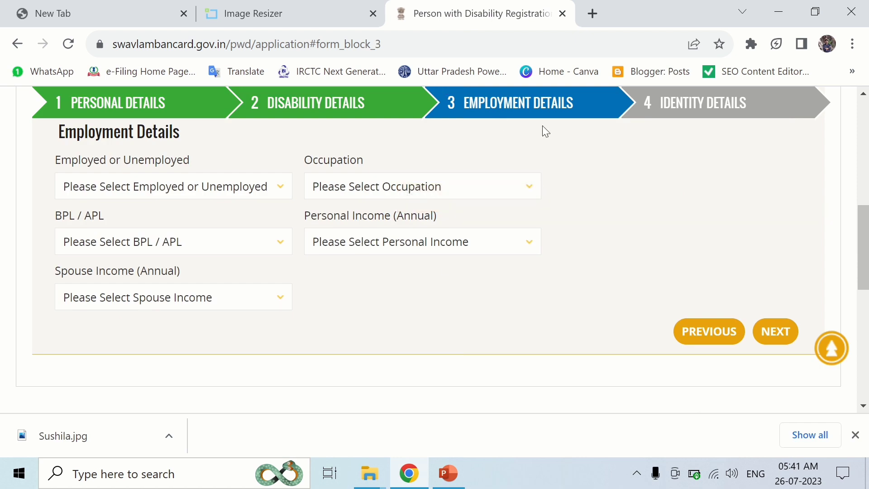
- Review the available options for employment status, occupation, BPL / APL, personal income and spouse income without choosing any
click(276, 192)
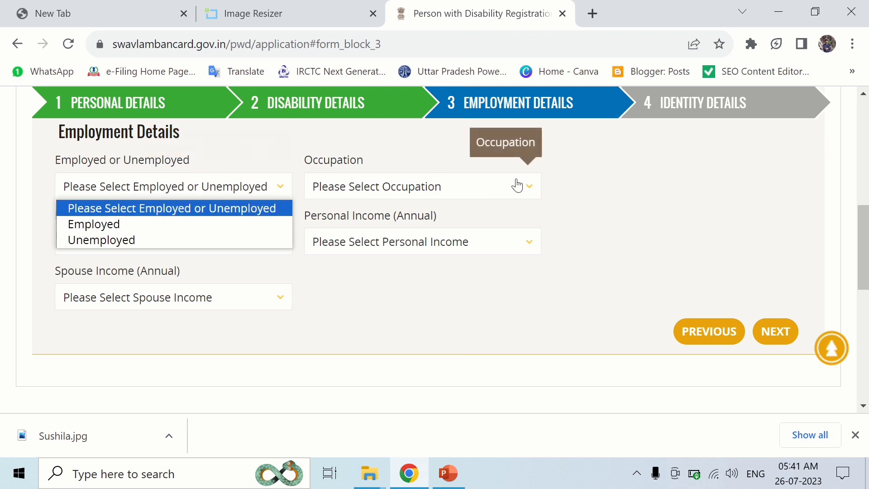
click(532, 194)
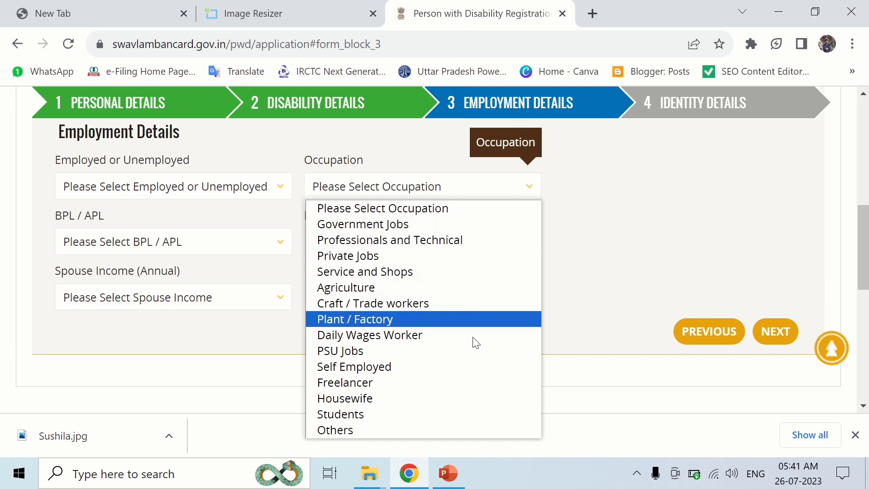
click(650, 217)
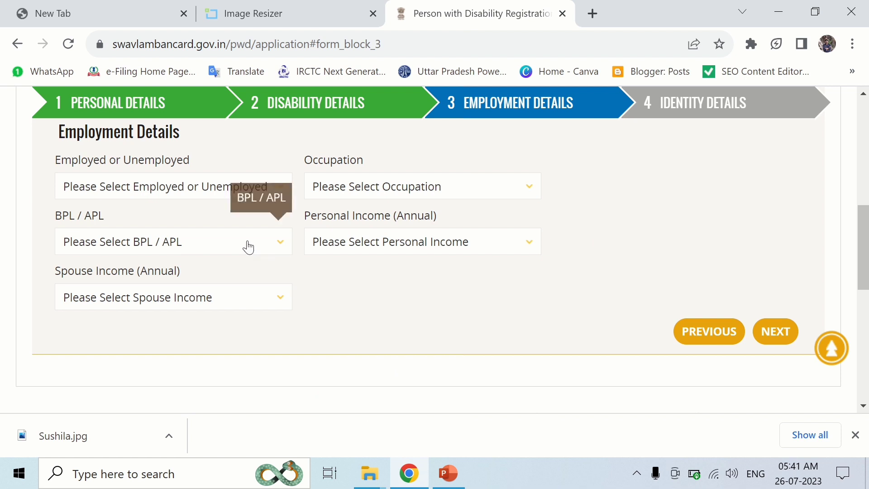
click(283, 245)
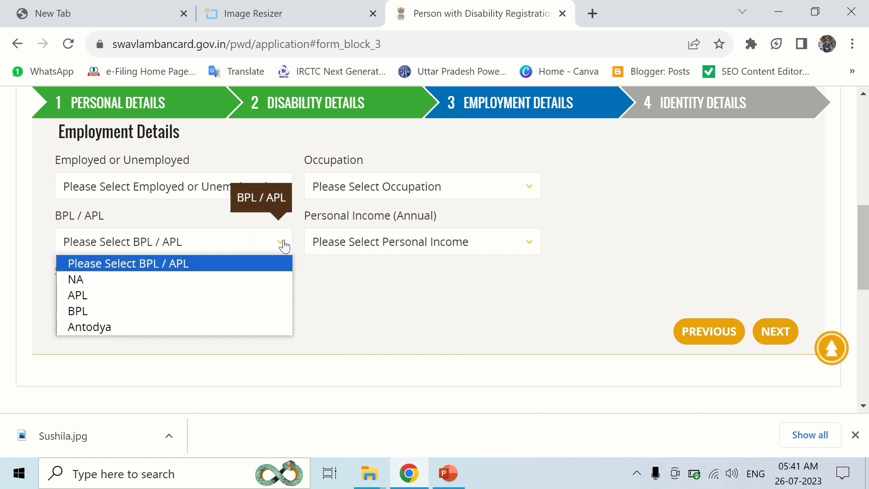
click(362, 273)
click(530, 244)
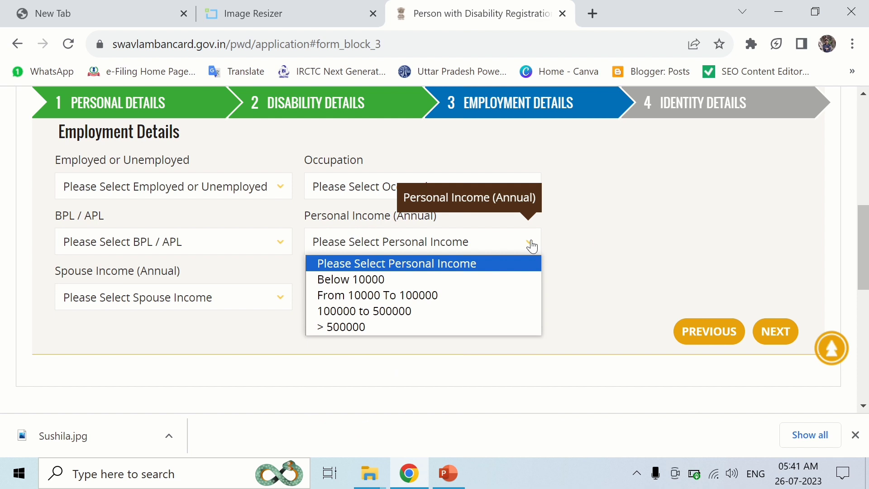
click(702, 260)
click(284, 306)
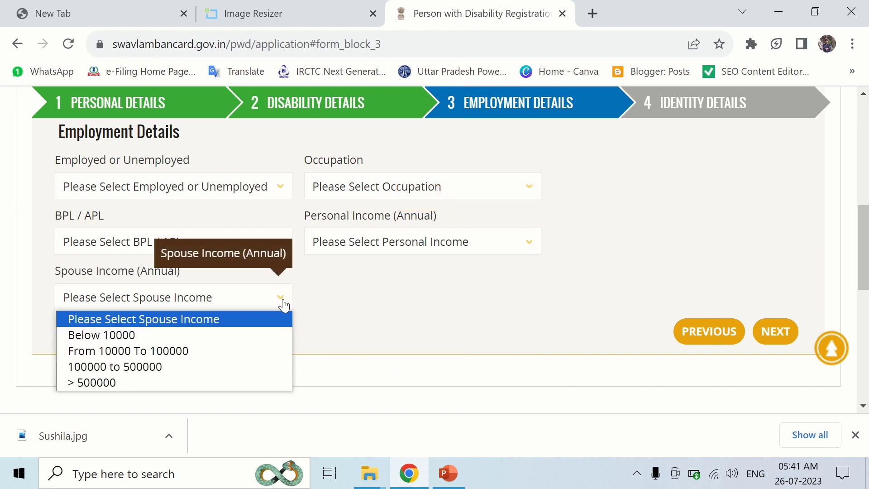
click(370, 302)
- Continue to Identity Details, agree to share Aadhaar information with the government department, and accept the T&C
click(783, 336)
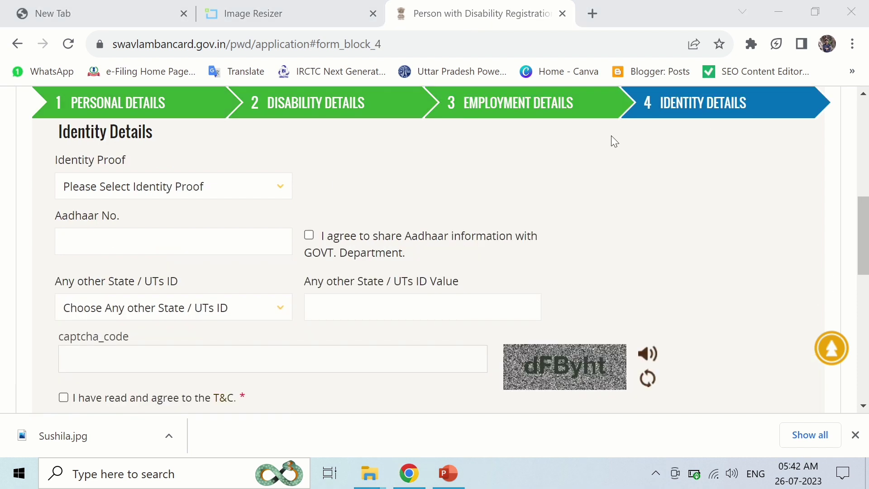
click(284, 190)
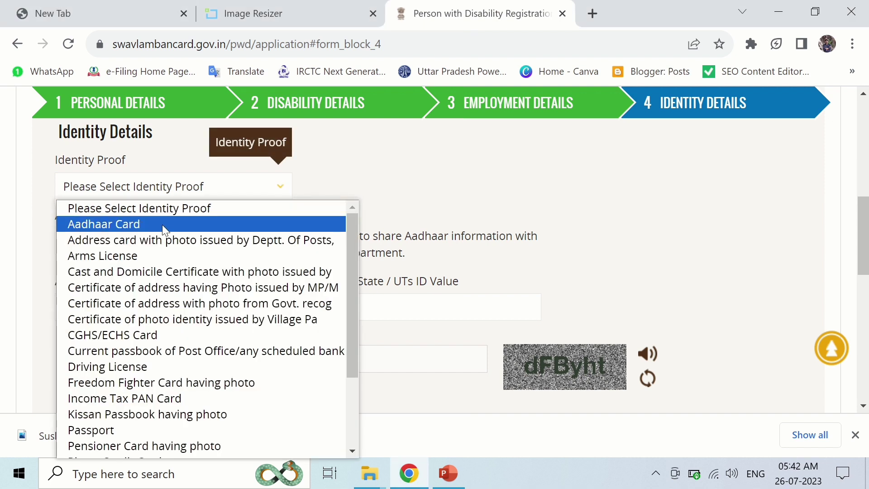
click(447, 160)
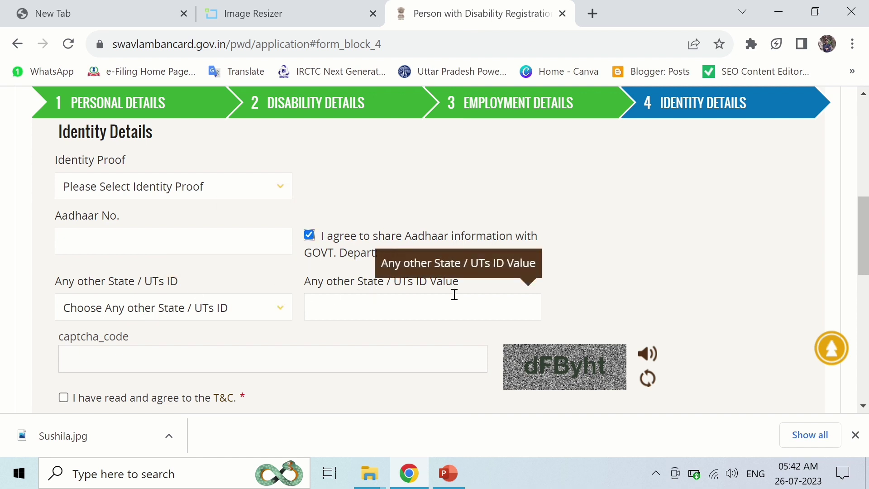
scroll(278, 329, down, 2)
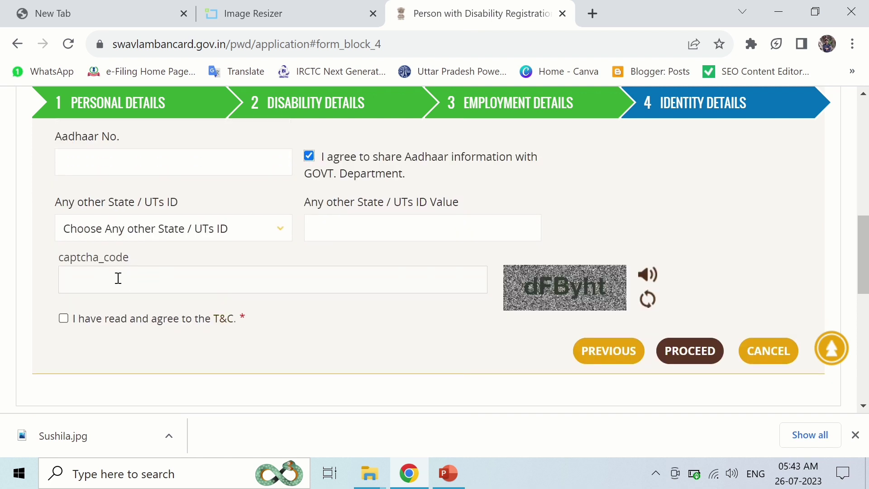
click(63, 318)
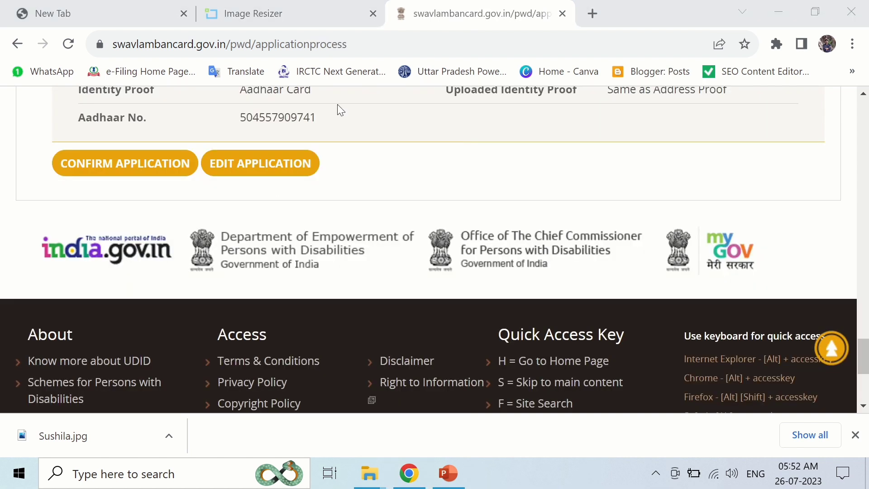
- Confirm the application, marking all eight verification checklist points as Yes, and submit it
click(101, 169)
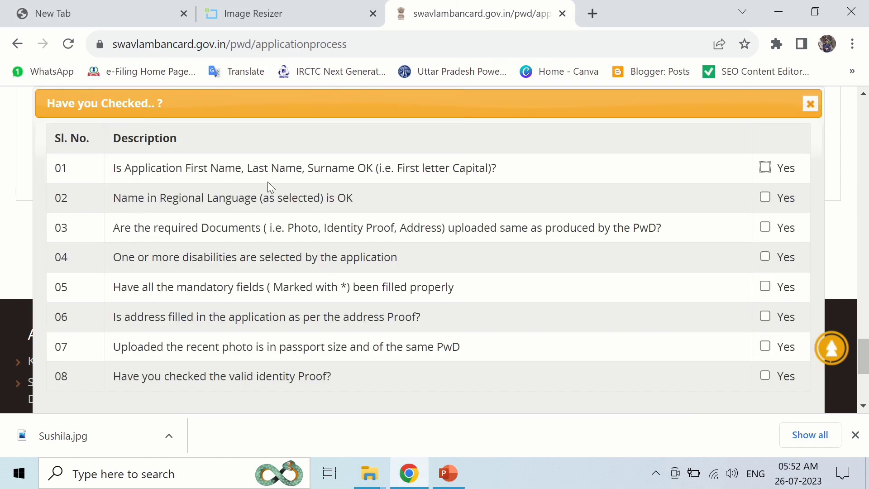
click(764, 168)
click(766, 198)
click(765, 228)
click(765, 257)
click(765, 287)
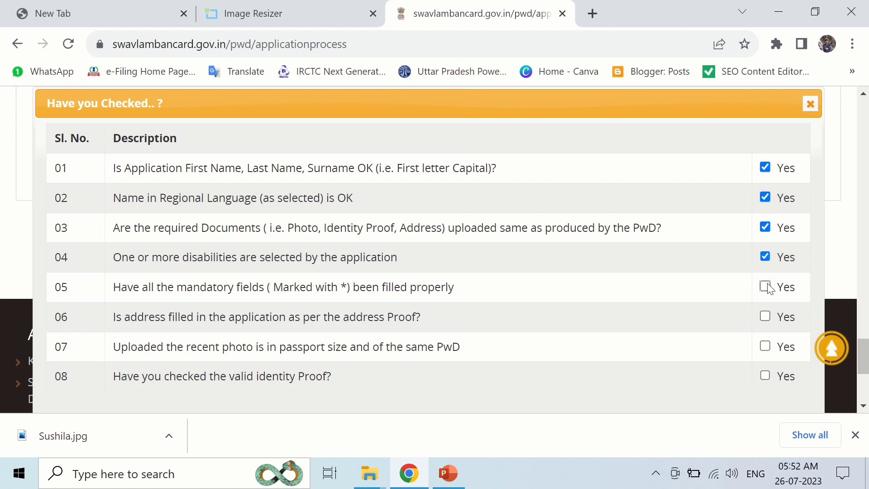
click(766, 317)
click(766, 347)
click(766, 376)
scroll(666, 322, down, 4)
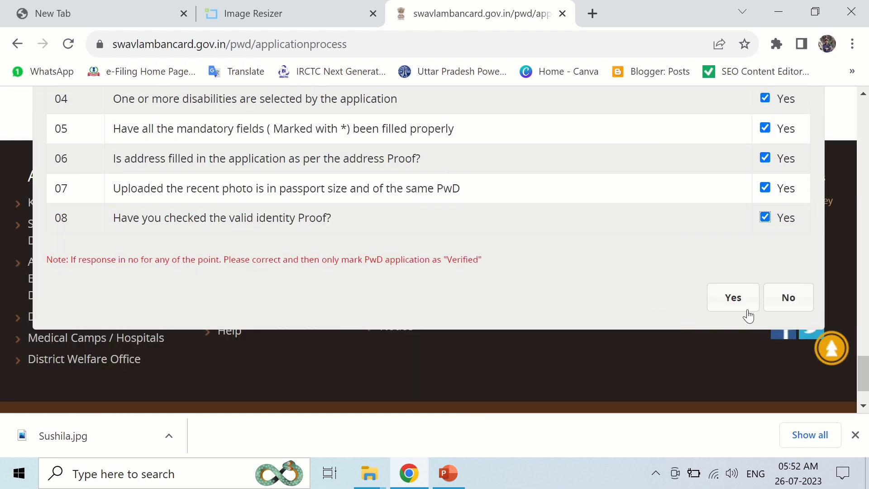
click(744, 299)
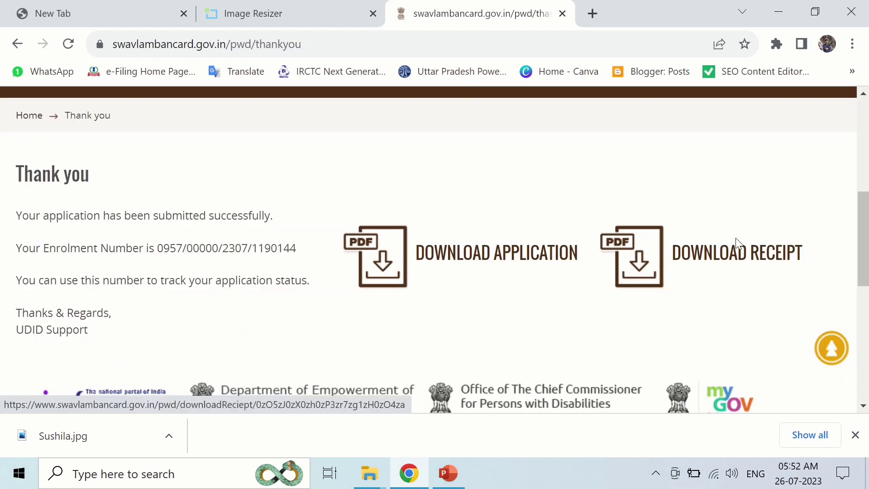
- Download the submitted application and its receipt as PDFs
click(379, 262)
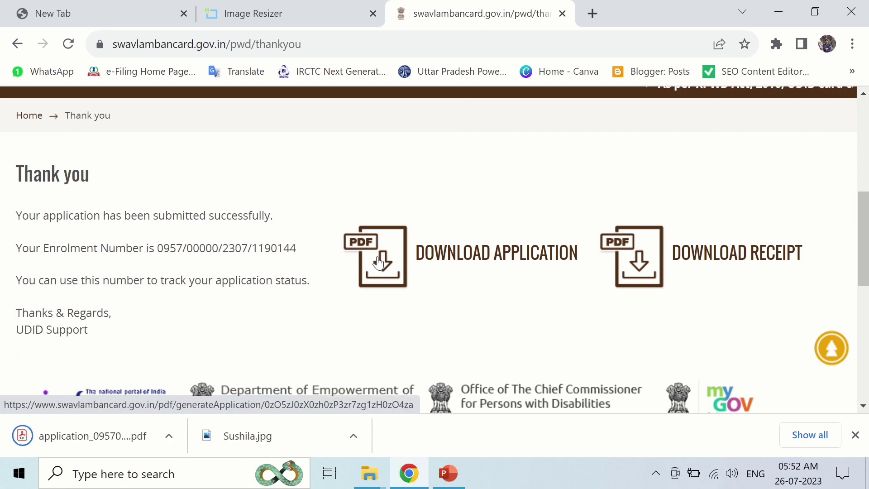
click(656, 264)
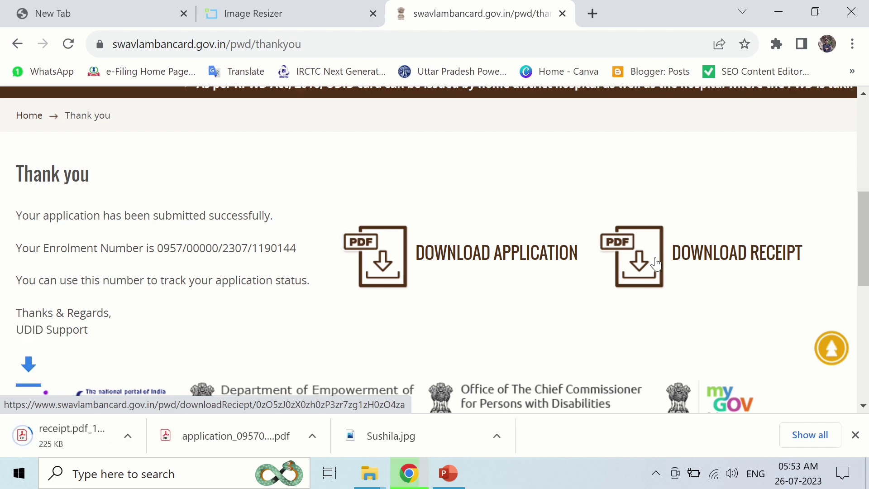